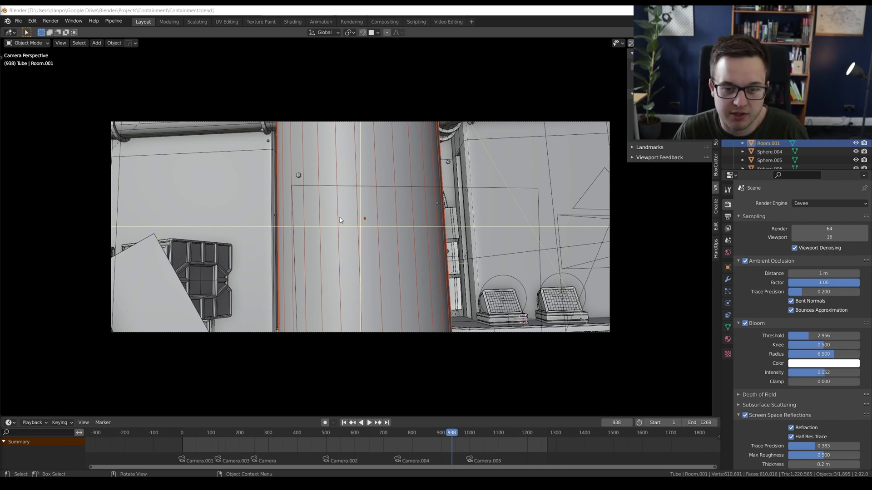
# Step: Select the Outer Glass, then orbit, zoom and pan out of camera view to show more floor
pyautogui.click(336, 243)
pyautogui.moveTo(328, 254); pyautogui.dragTo(332, 229, button='middle')
pyautogui.scroll(-5, 319, 265)
pyautogui.scroll(5, 380, 286)
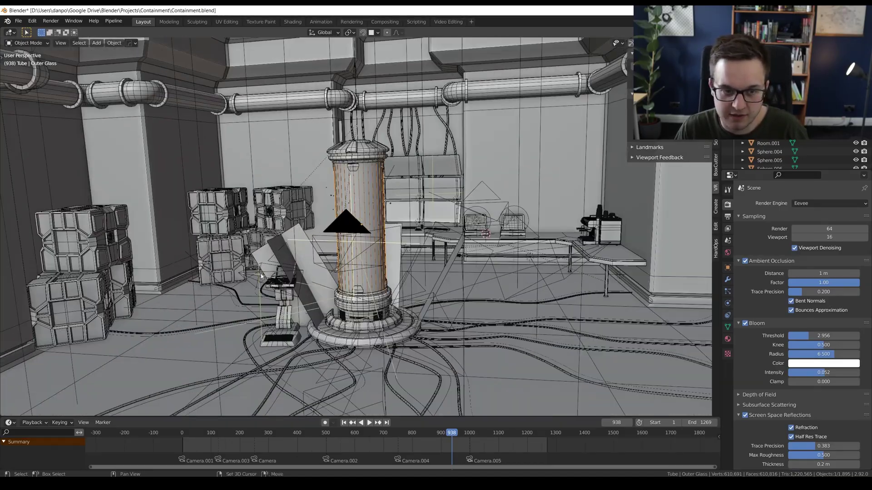
pyautogui.keyDown('shift'); pyautogui.moveTo(262, 276); pyautogui.dragTo(400, 182, button='middle'); pyautogui.keyUp('shift')
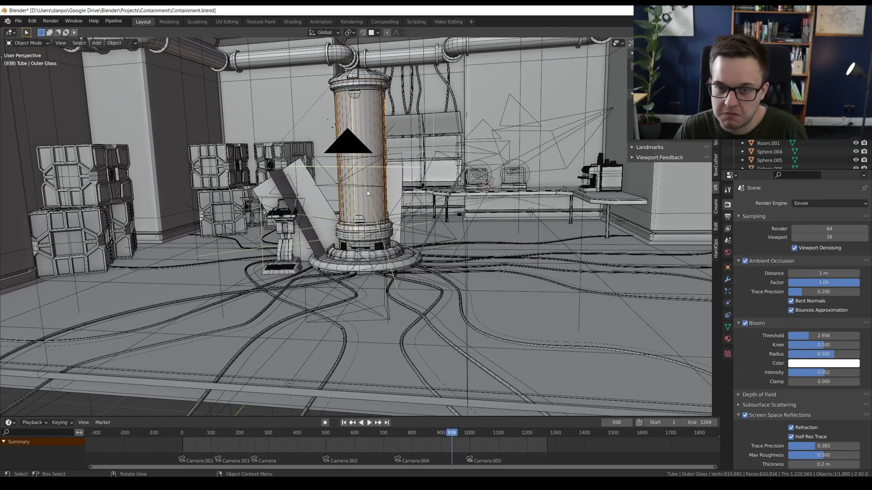
# Step: Select the floor cables and orbit around the tube to a new angle
pyautogui.click(403, 351)
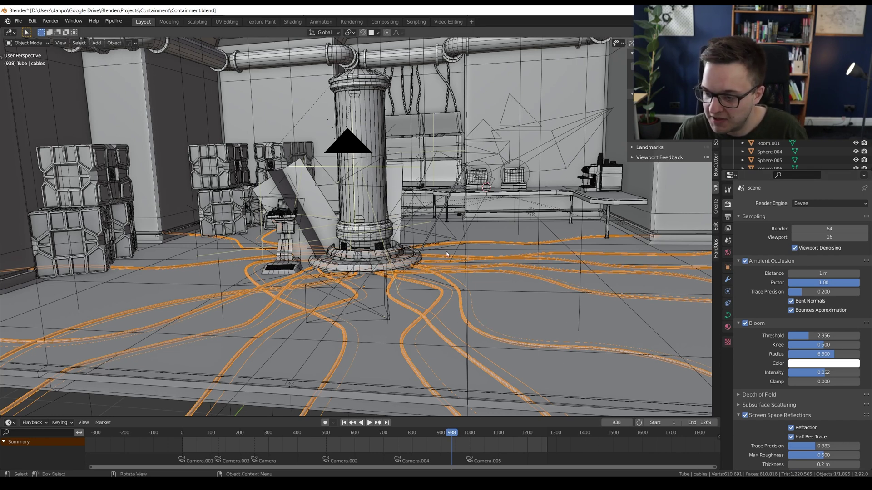
pyautogui.moveTo(400, 74); pyautogui.dragTo(369, 169, button='middle')
pyautogui.press('z')
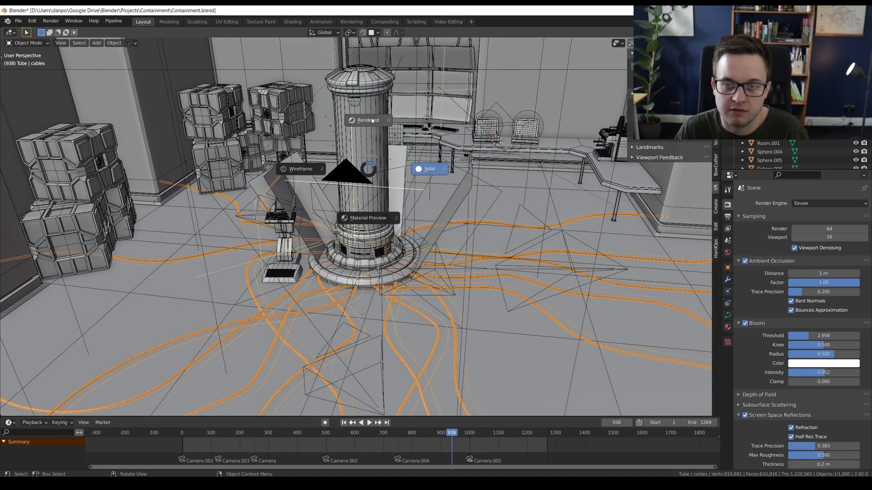
# Step: Preview the lab in Rendered shading, select Tube End Top, then open Edit > Preferences
pyautogui.click(371, 93)
pyautogui.click(369, 209)
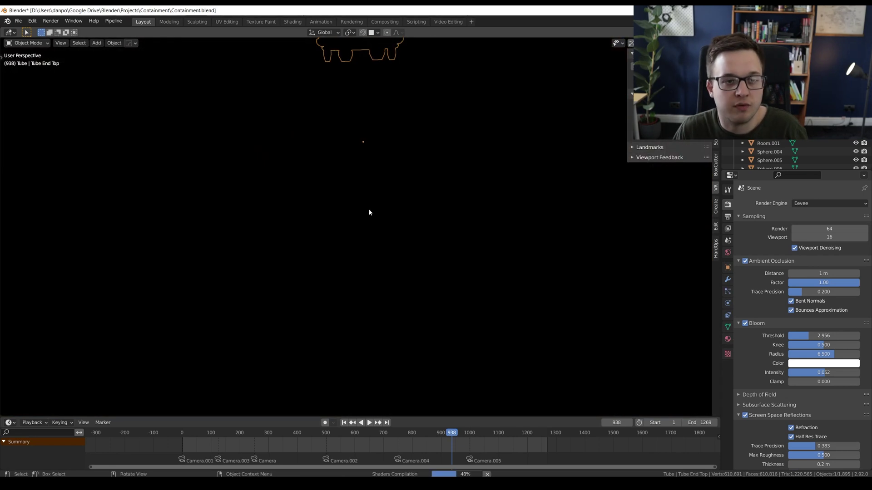
pyautogui.click(94, 21)
pyautogui.moveTo(72, 21)
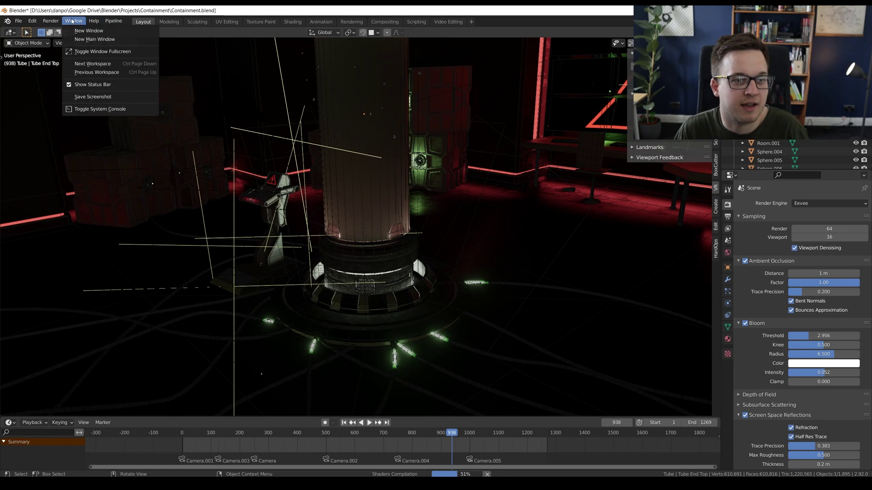
pyautogui.moveTo(33, 23)
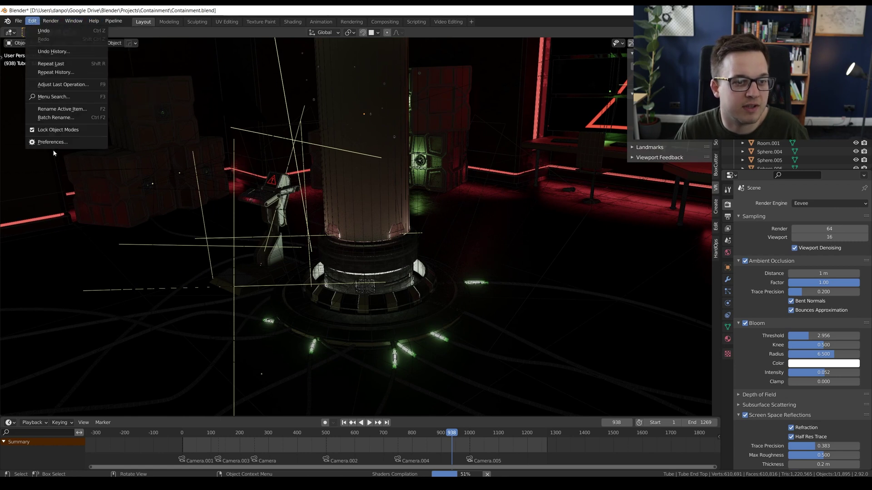
pyautogui.click(52, 142)
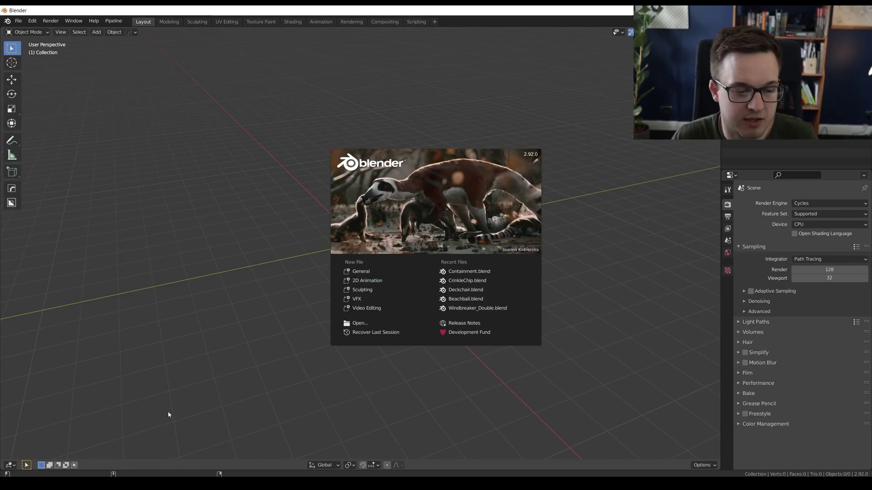
# Step: Launch Blender 2.93 from the system app search
pyautogui.press('super')
pyautogui.write('blender')
pyautogui.press('Return')
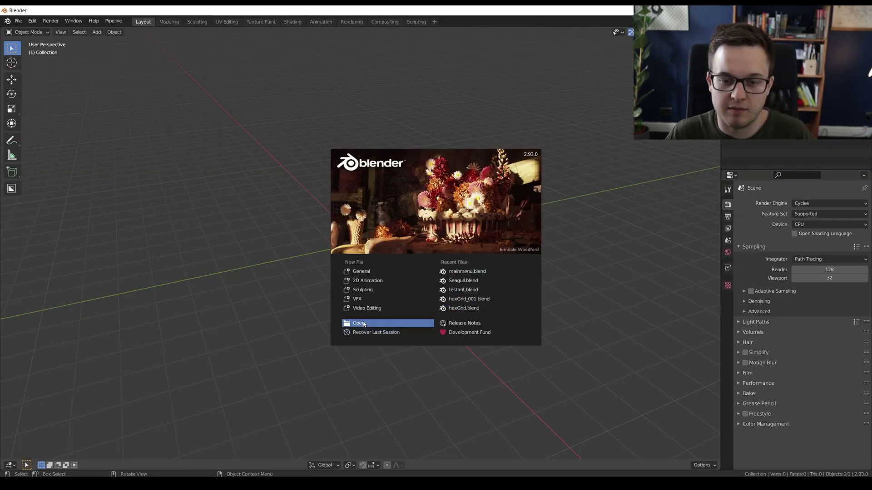
# Step: Open Containment.blend from the Projects > Containment folder
pyautogui.click(364, 324)
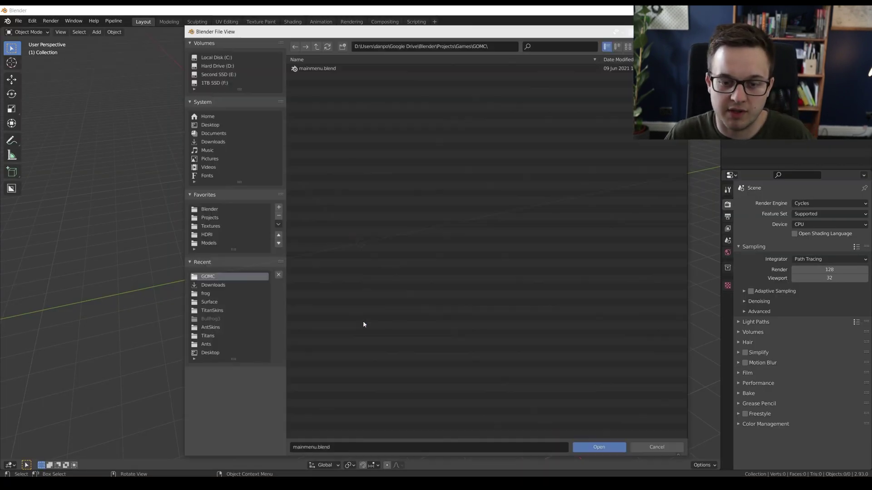
pyautogui.click(318, 47)
pyautogui.click(317, 48)
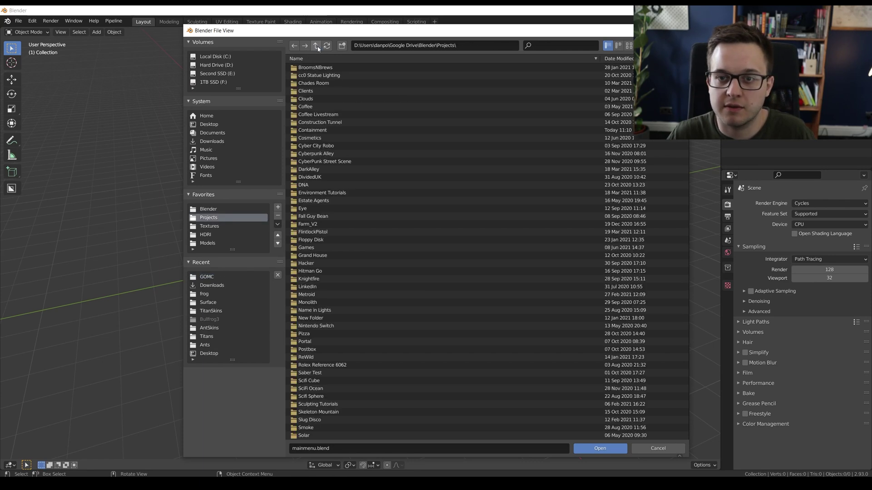
pyautogui.click(323, 129)
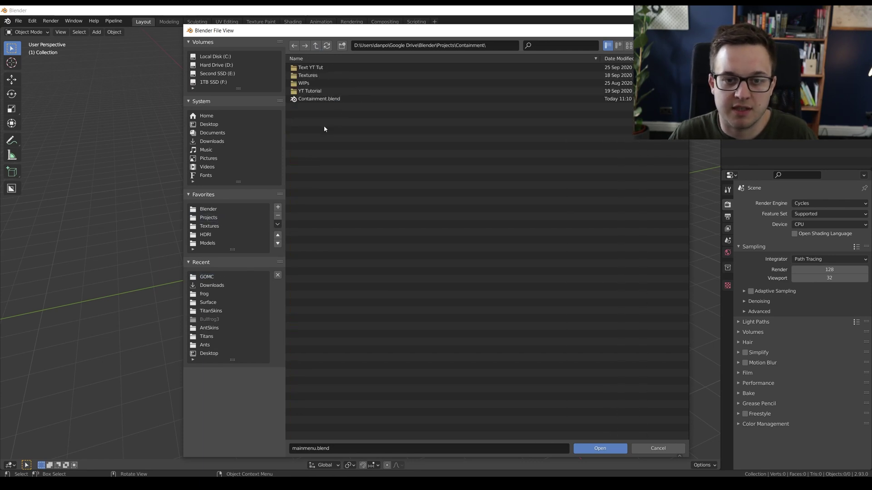
pyautogui.doubleClick(319, 99)
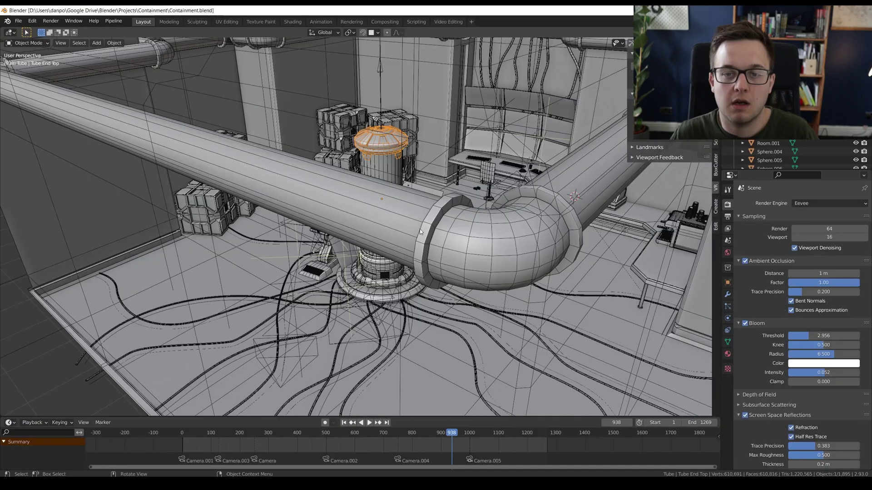
# Step: Switch to Rendered shading and orbit and zoom to face the tube while shaders compile
pyautogui.moveTo(419, 229)
pyautogui.mouseDown(button='middle')
pyautogui.moveTo(382, 237)
pyautogui.moveTo(389, 248)
pyautogui.mouseUp(button='middle')
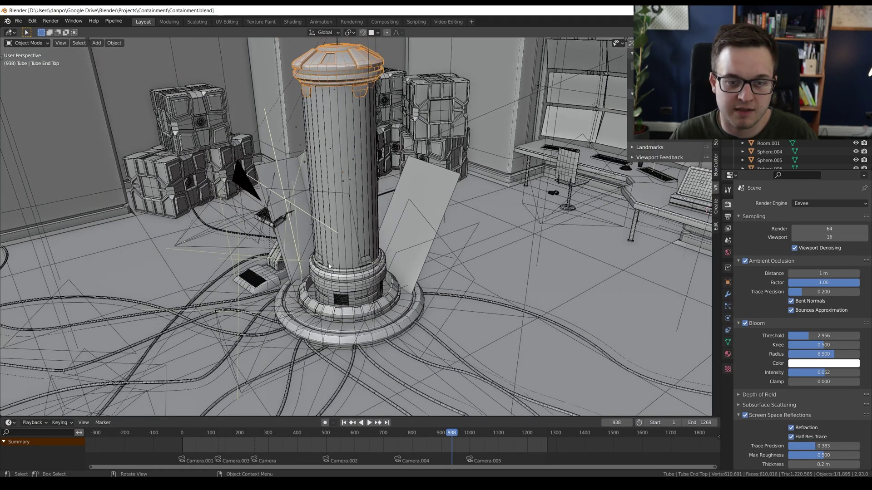
pyautogui.press('z')
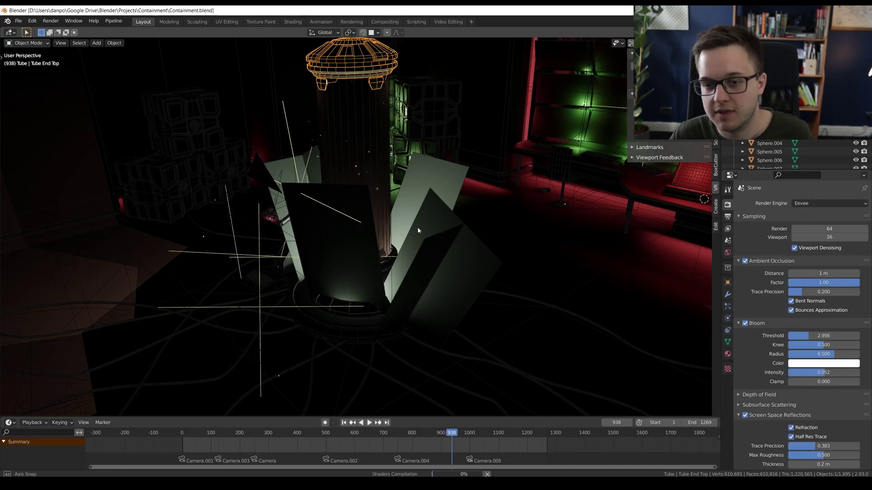
pyautogui.moveTo(418, 227)
pyautogui.mouseDown(button='middle')
pyautogui.moveTo(377, 224)
pyautogui.moveTo(380, 216)
pyautogui.moveTo(414, 234)
pyautogui.mouseUp(button='middle')
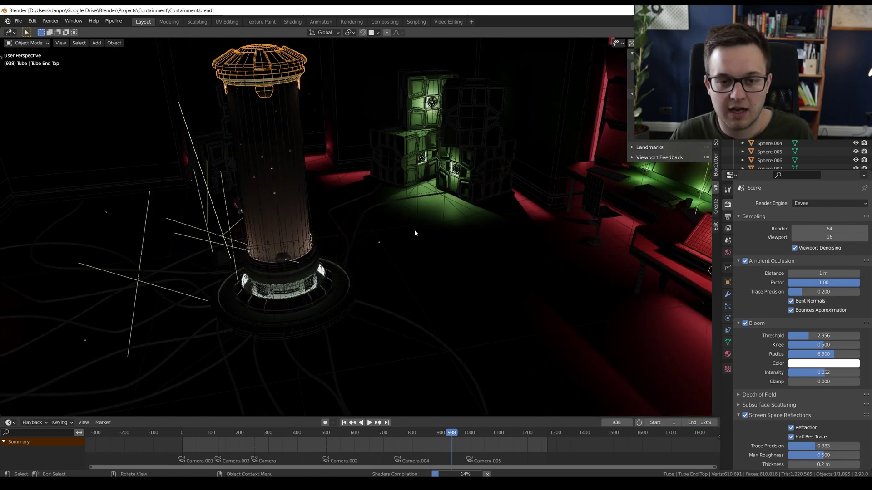
pyautogui.scroll(4, 414, 232)
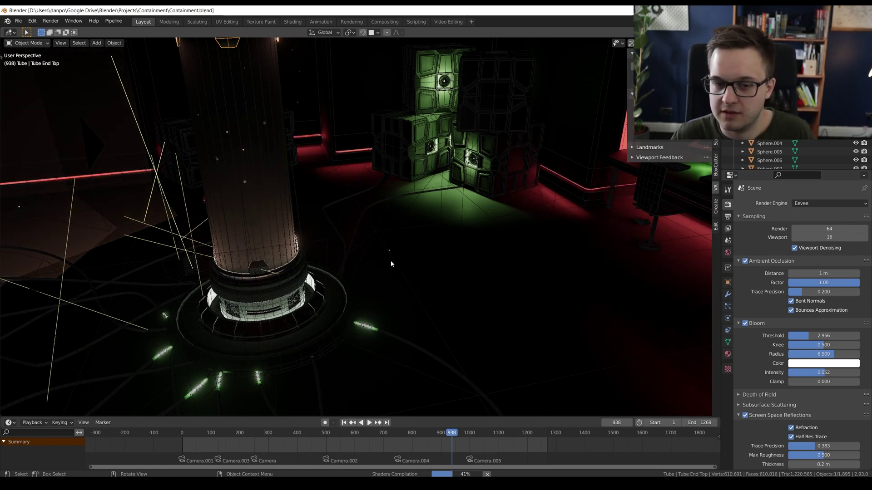
pyautogui.moveTo(371, 260); pyautogui.dragTo(503, 235, button='middle')
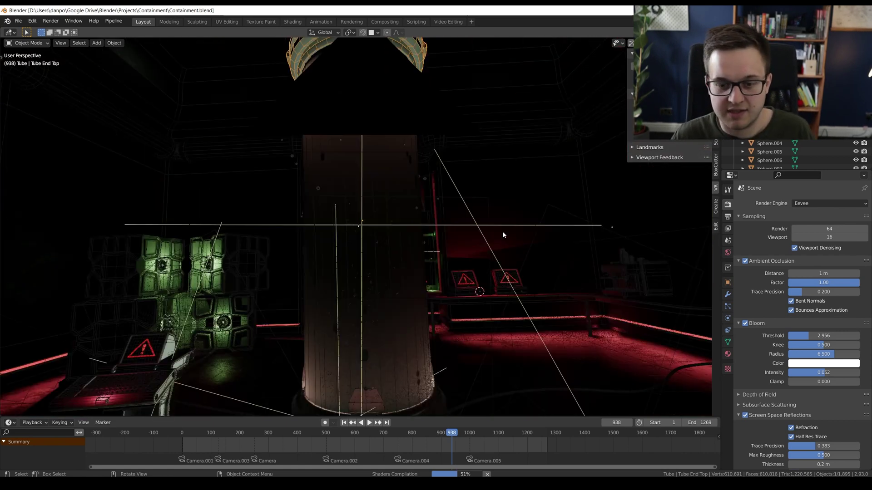
# Step: Play the animation from the first frame through the scene camera, then stop playback
pyautogui.click(185, 435)
pyautogui.press('KP_0')
pyautogui.press('space')
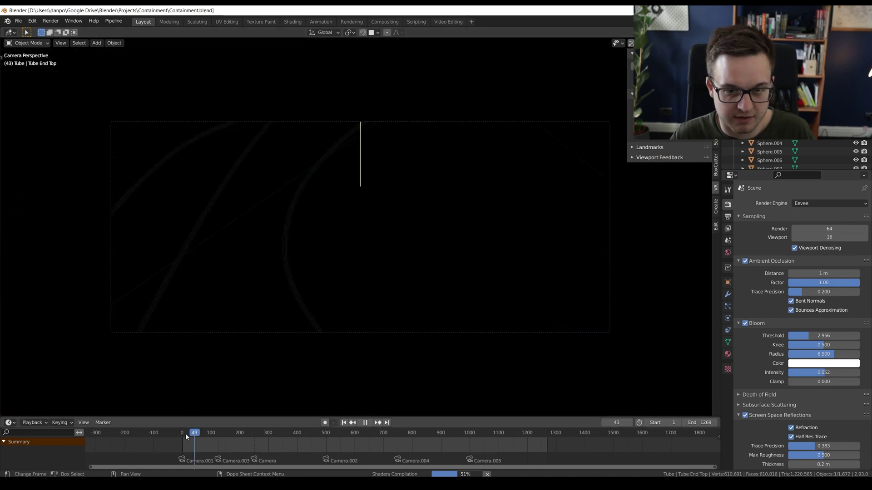
pyautogui.hotkey('shift', 'Left')
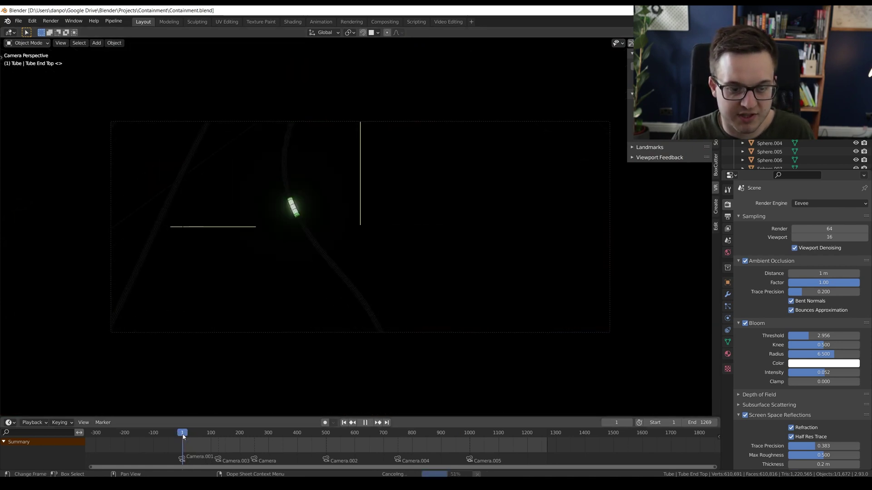
pyautogui.press('space')
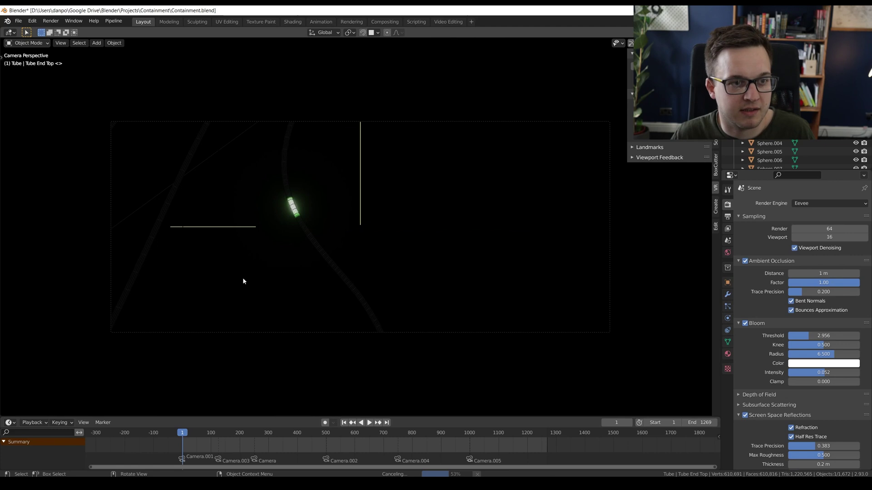
pyautogui.press('space')
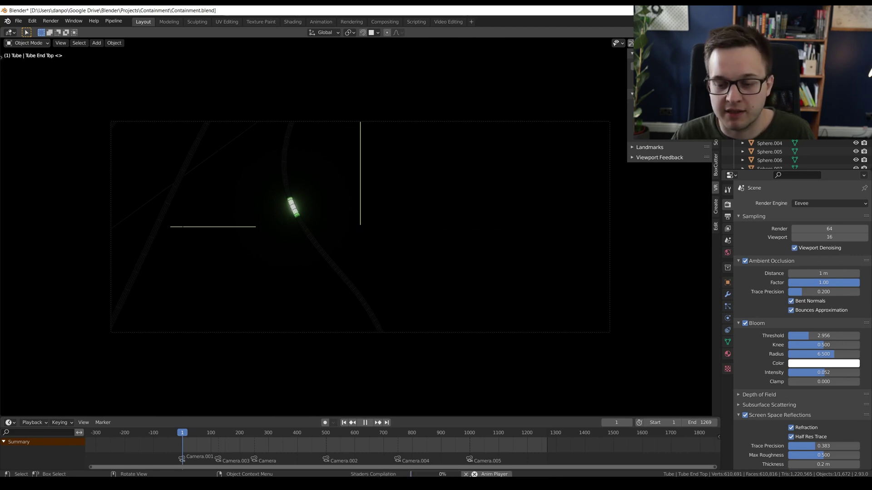
pyautogui.press('space')
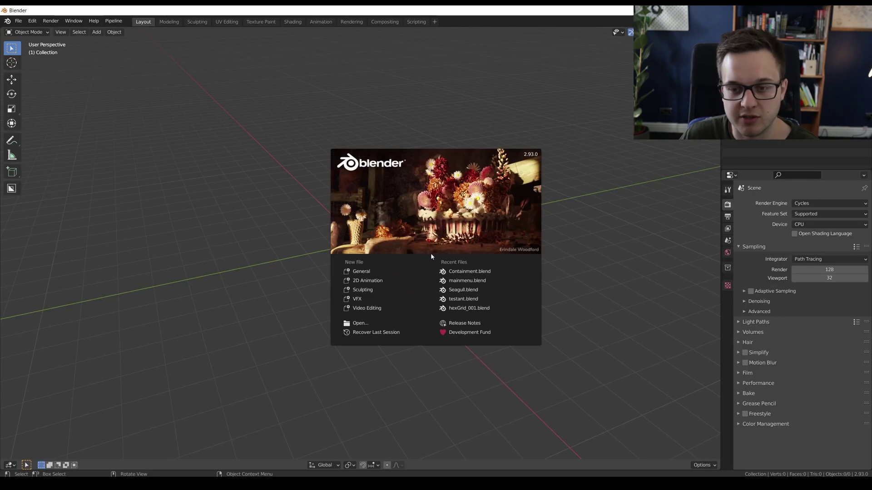
# Step: Reopen Containment.blend from Recent Files, switch to Rendered shading, and return to camera view
pyautogui.click(468, 272)
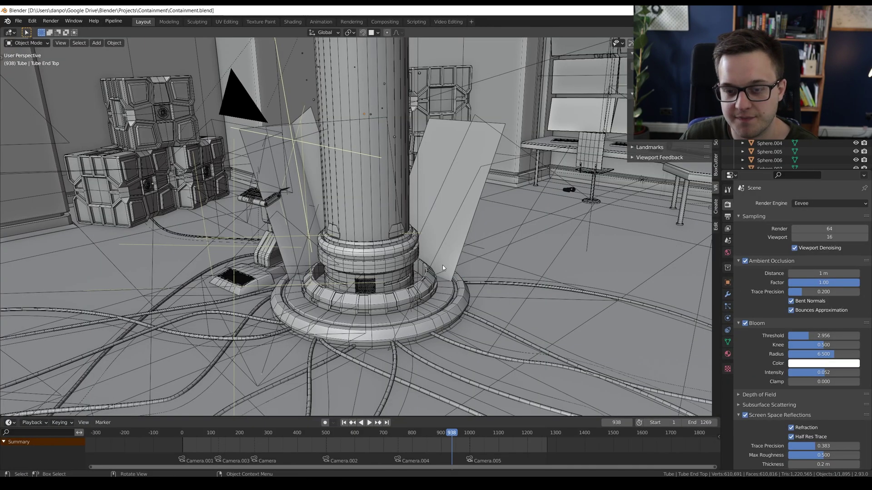
pyautogui.press('z')
pyautogui.click(342, 214)
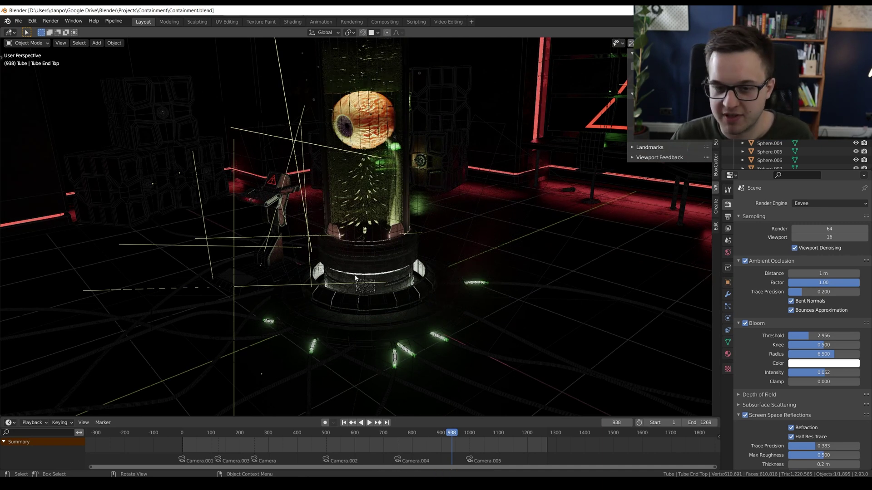
pyautogui.moveTo(355, 277); pyautogui.dragTo(382, 253, button='middle')
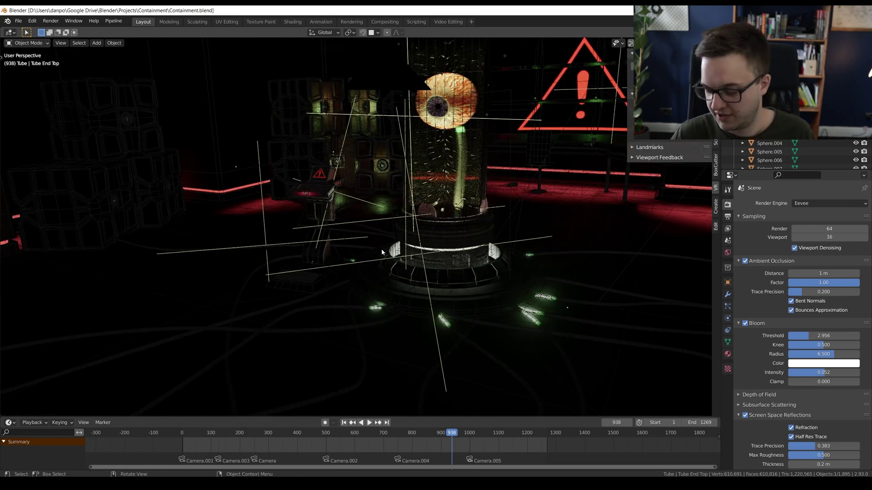
pyautogui.press('KP_0')
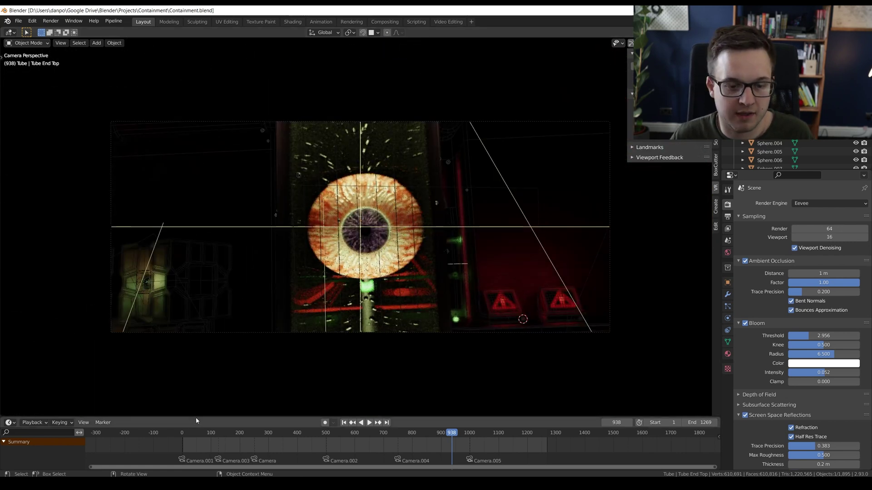
# Step: Play the animation from frame 1 in rendered camera view to measure the frame rate
pyautogui.moveTo(187, 432); pyautogui.dragTo(183, 435)
pyautogui.press('space')
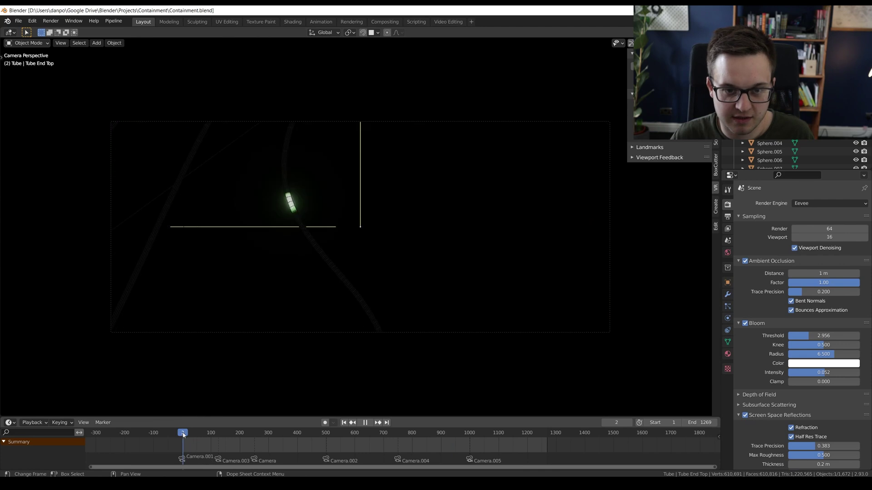
pyautogui.press('Escape')
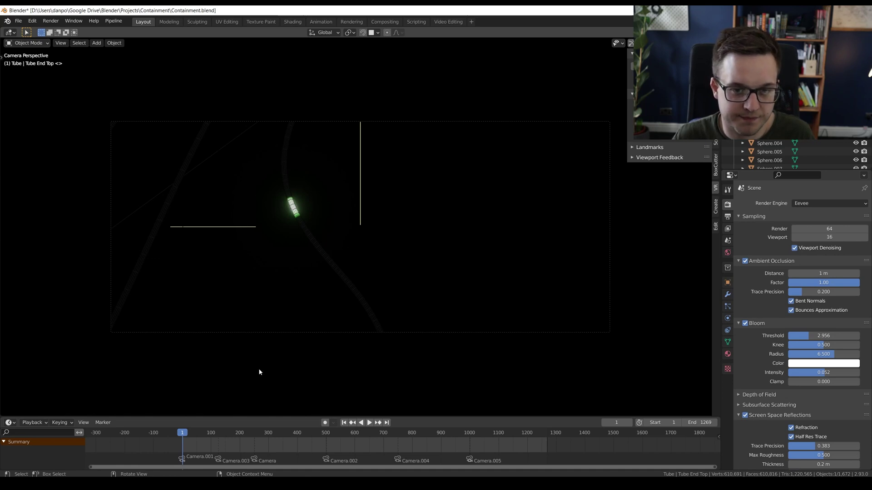
pyautogui.press('space')
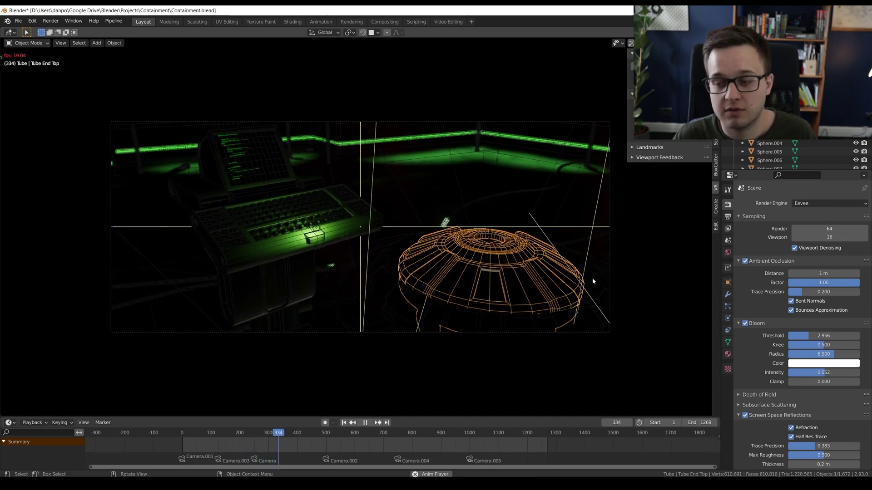
pyautogui.press('space')
# Step: Check the Output resolution and frame rate, resume playback, and turn viewport overlays back on
pyautogui.click(727, 217)
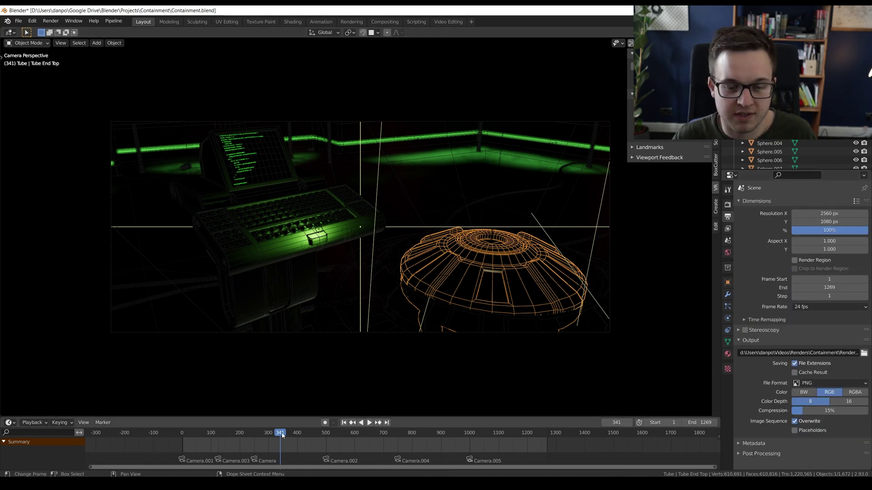
pyautogui.press('space')
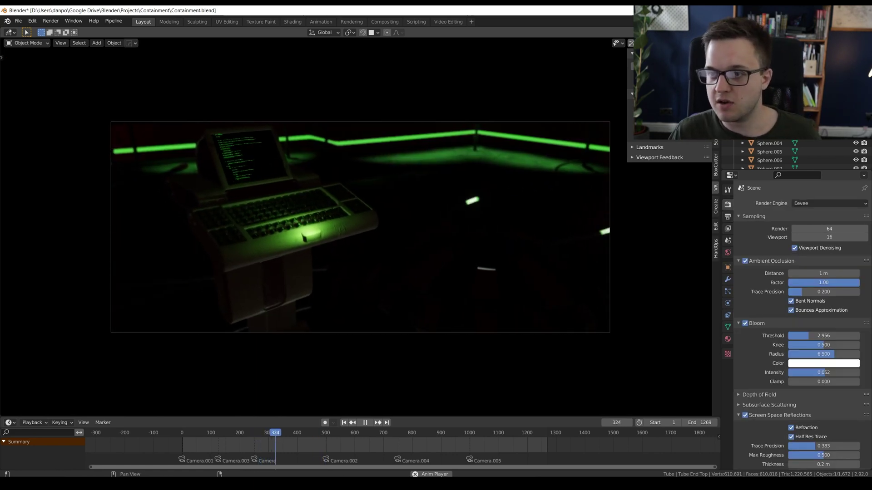
pyautogui.hotkey('shift', 'alt', 'z')
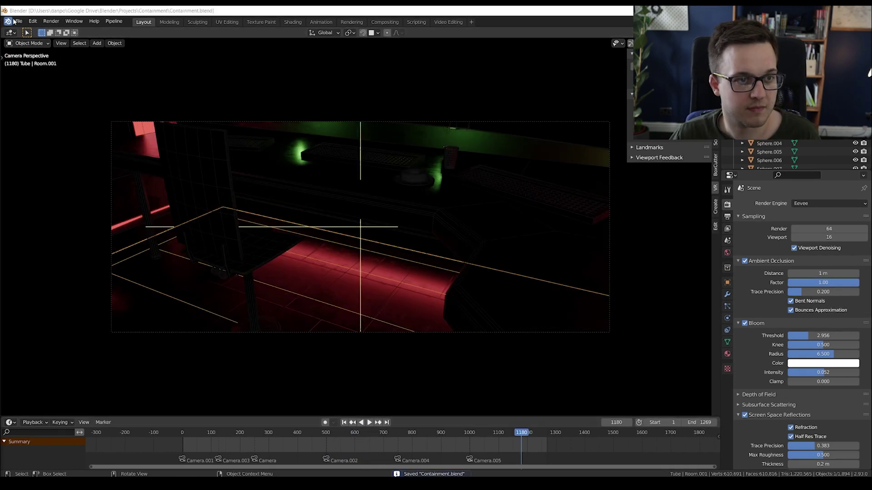
# Step: Move the playhead between shots and stop playback at frame 641
pyautogui.click(431, 432)
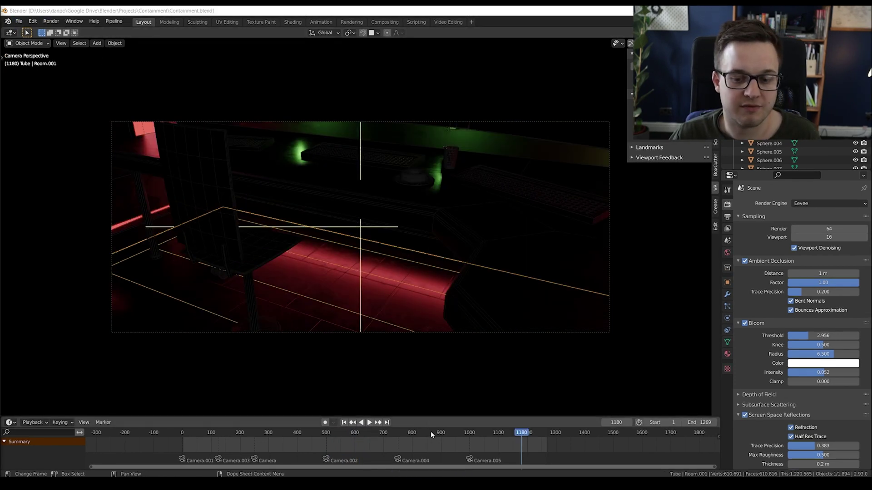
pyautogui.click(348, 429)
pyautogui.press('space')
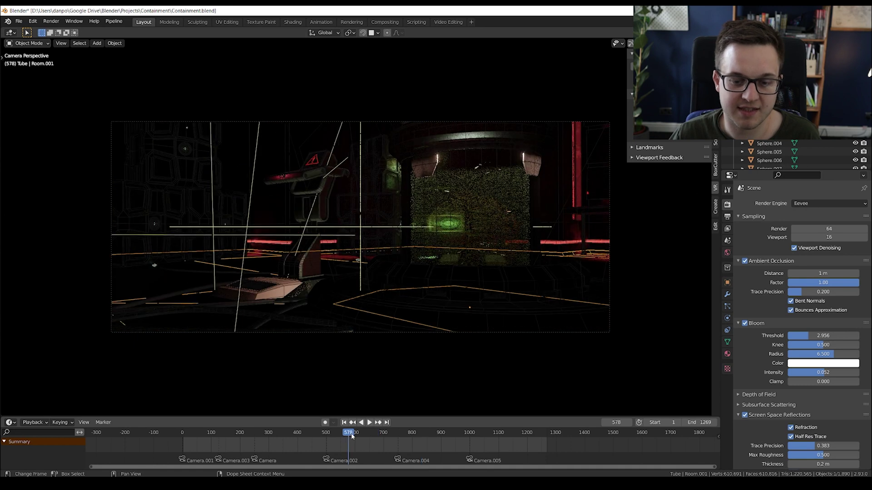
pyautogui.click(367, 434)
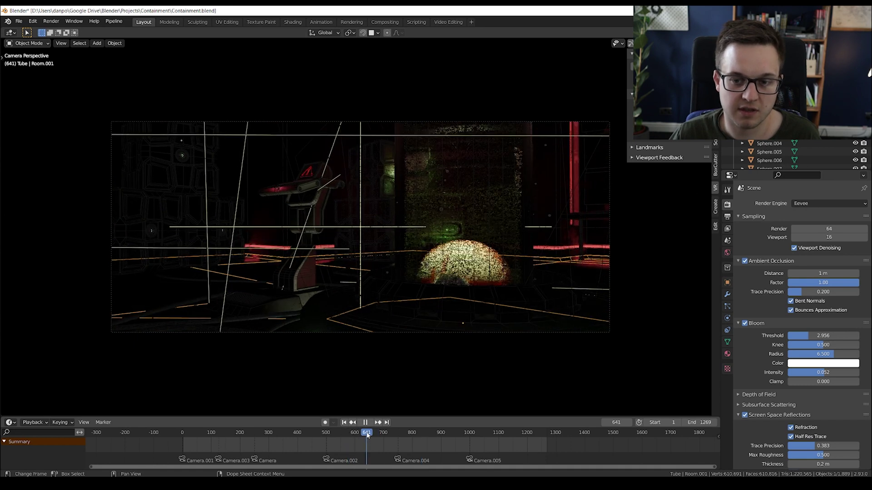
pyautogui.press('space')
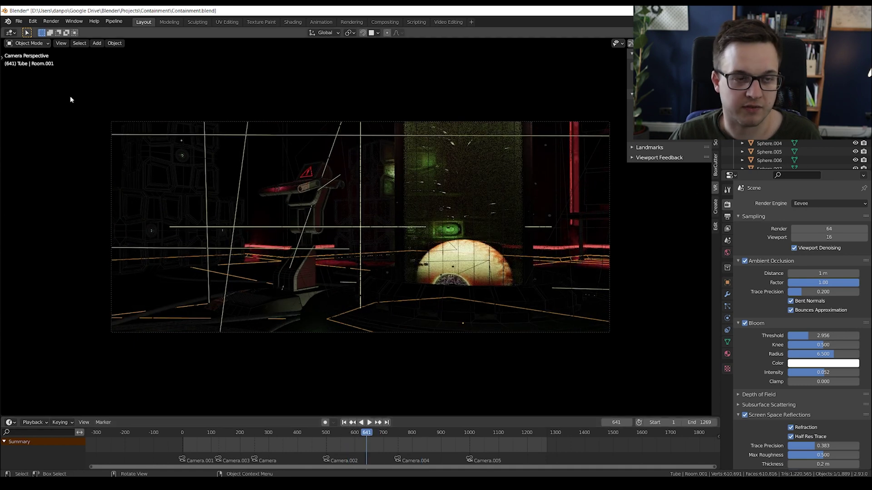
pyautogui.click(59, 23)
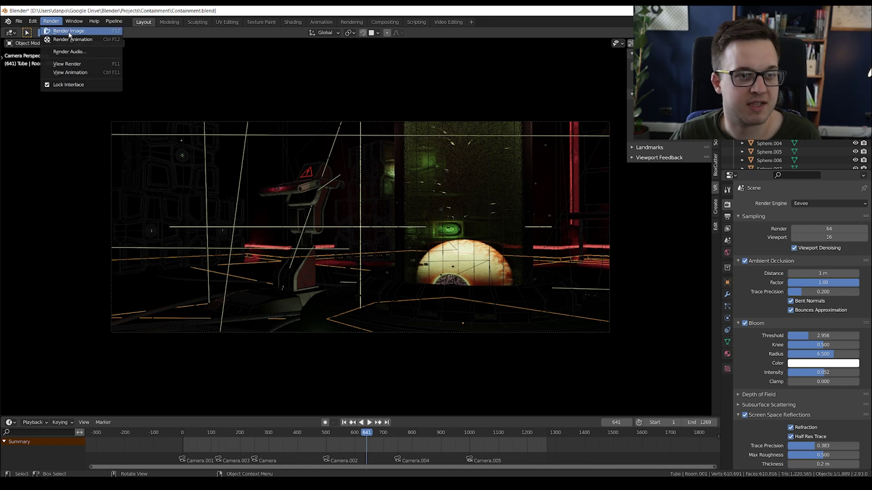
# Step: Render frame 641 as an Eevee still in 17.48 seconds, then close the render window
pyautogui.click(67, 31)
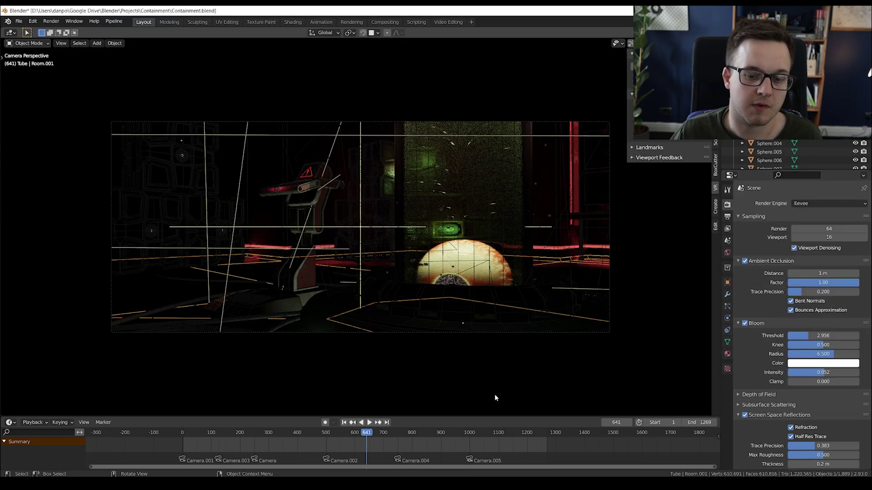
pyautogui.click(453, 463)
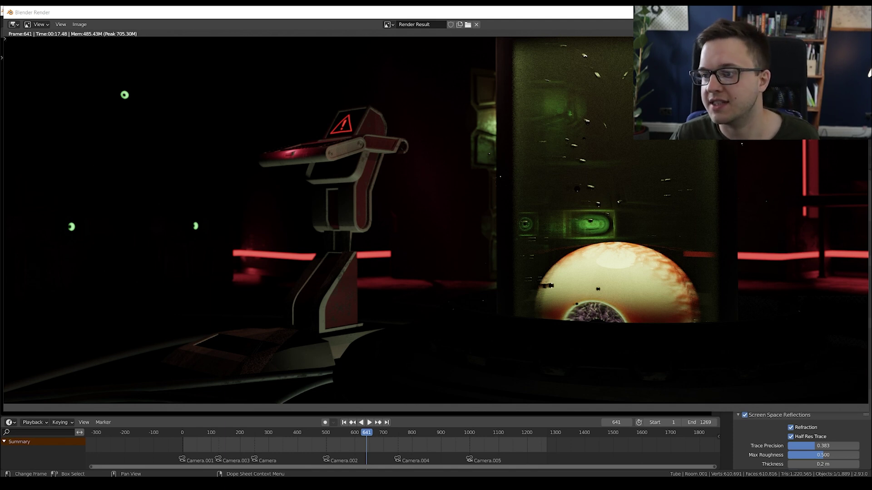
pyautogui.press('Escape')
# Step: Switch the render engine to Cycles and view its path-traced preview through the scene camera
pyautogui.click(823, 201)
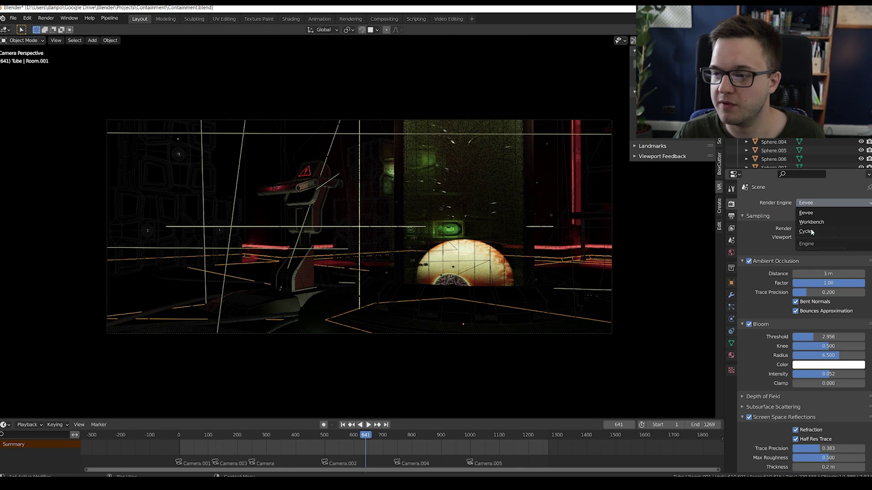
pyautogui.click(810, 231)
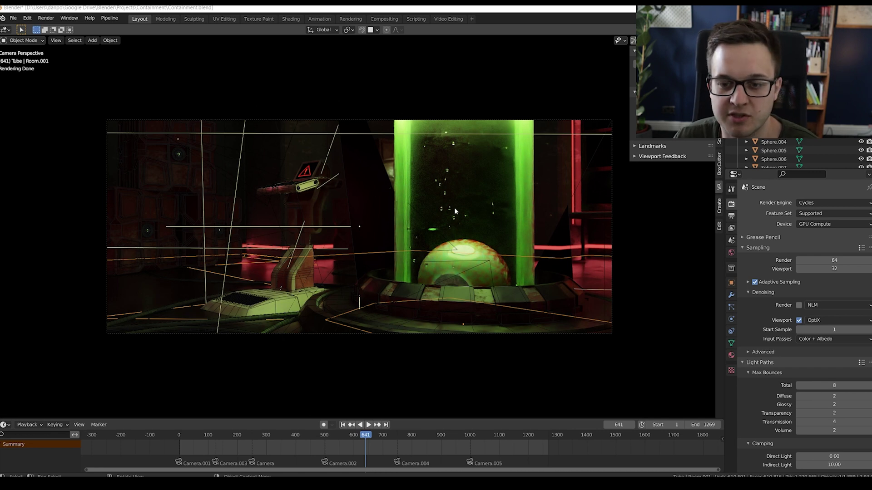
pyautogui.moveTo(453, 211)
pyautogui.mouseDown(button='middle')
pyautogui.moveTo(415, 238)
pyautogui.moveTo(306, 274)
pyautogui.moveTo(317, 263)
pyautogui.moveTo(263, 260)
pyautogui.mouseUp(button='middle')
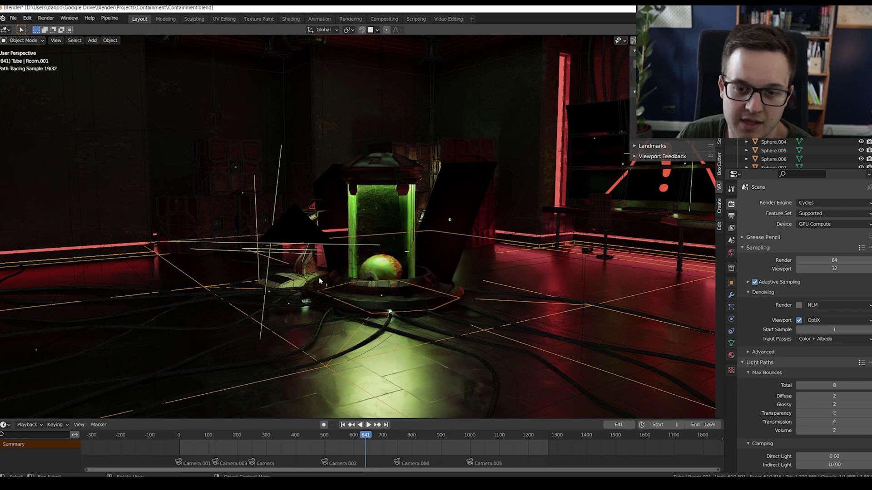
pyautogui.moveTo(318, 280)
pyautogui.mouseDown(button='middle')
pyautogui.moveTo(335, 292)
pyautogui.moveTo(418, 300)
pyautogui.moveTo(390, 293)
pyautogui.mouseUp(button='middle')
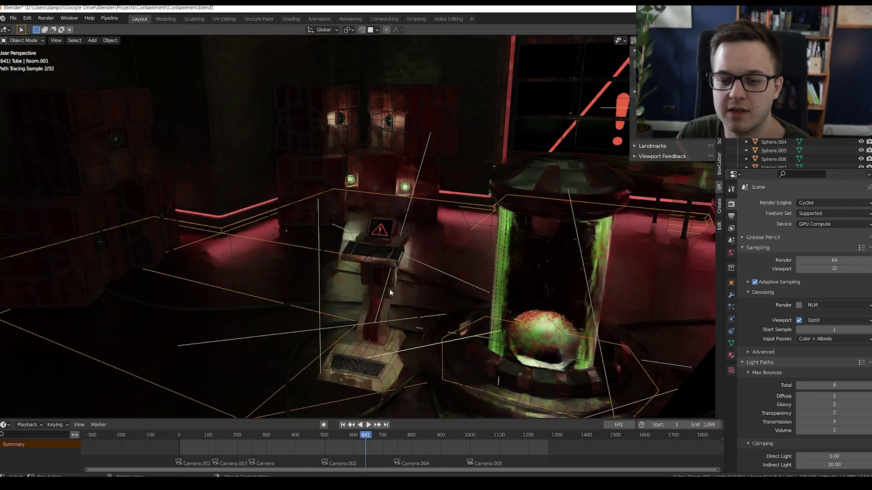
pyautogui.press('KP_0')
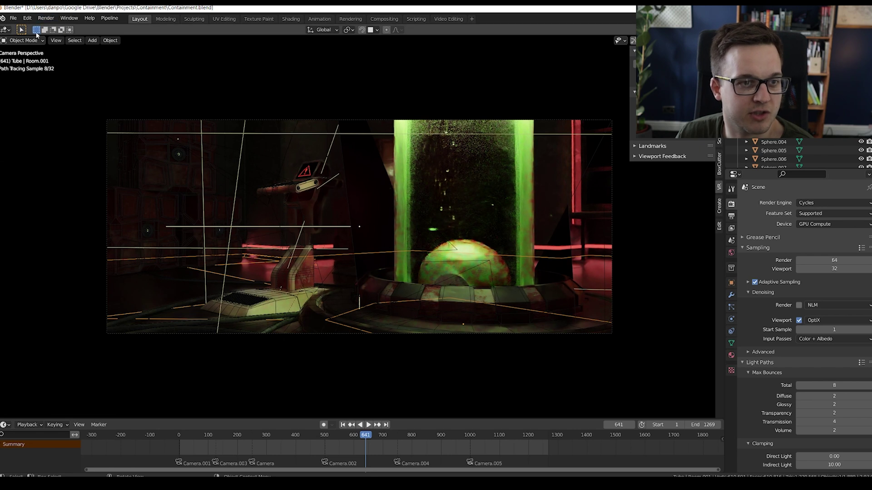
# Step: Render frame 641 as a Cycles still, which finishes in 00:51.39
pyautogui.click(46, 18)
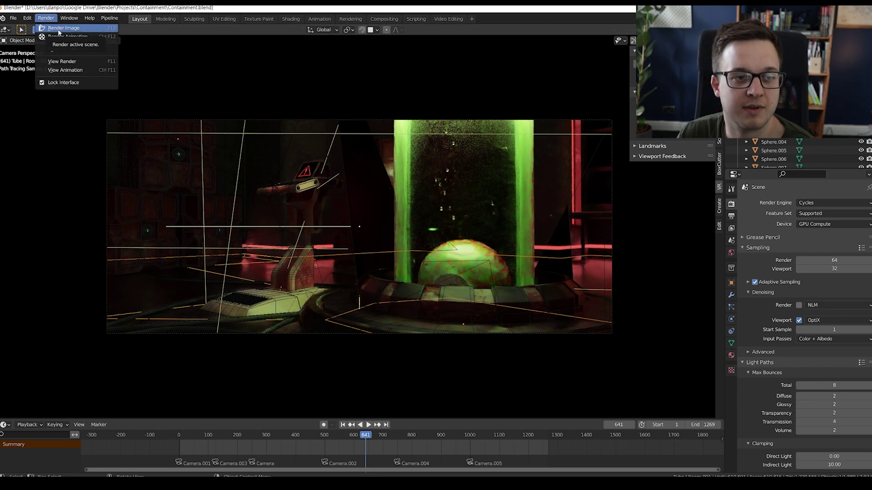
pyautogui.click(59, 29)
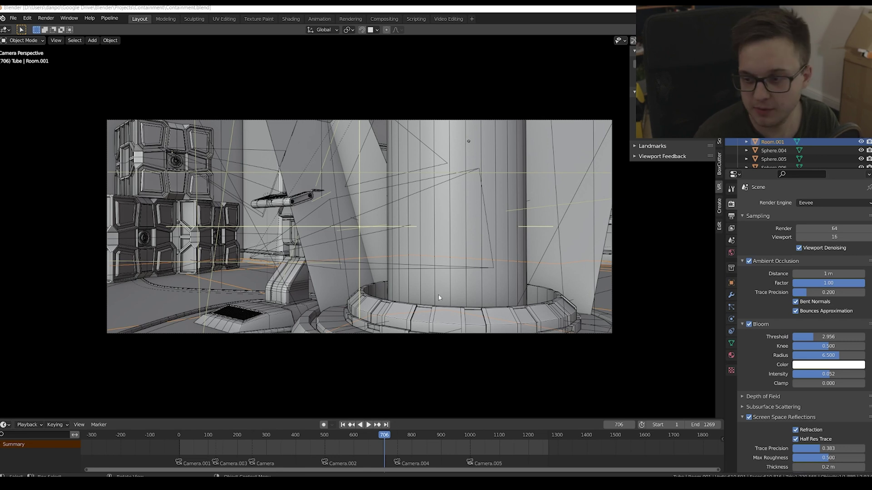
# Step: Switch the viewport to Rendered shading and play the Eevee animation from frame 0
pyautogui.press('z')
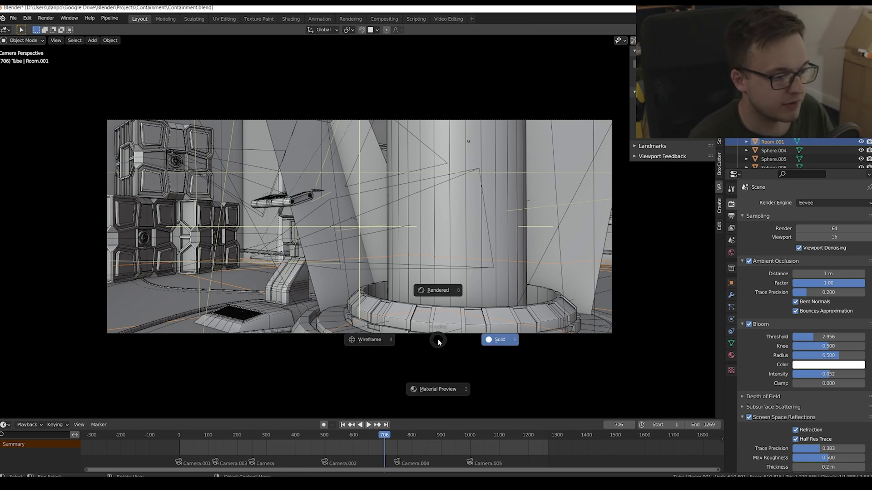
pyautogui.click(449, 192)
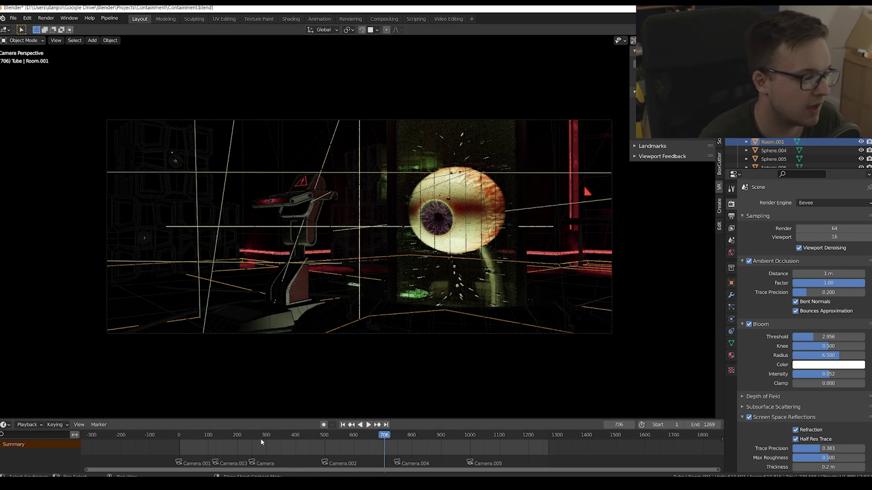
pyautogui.click(201, 436)
pyautogui.press('space')
pyautogui.moveTo(189, 435); pyautogui.dragTo(178, 441)
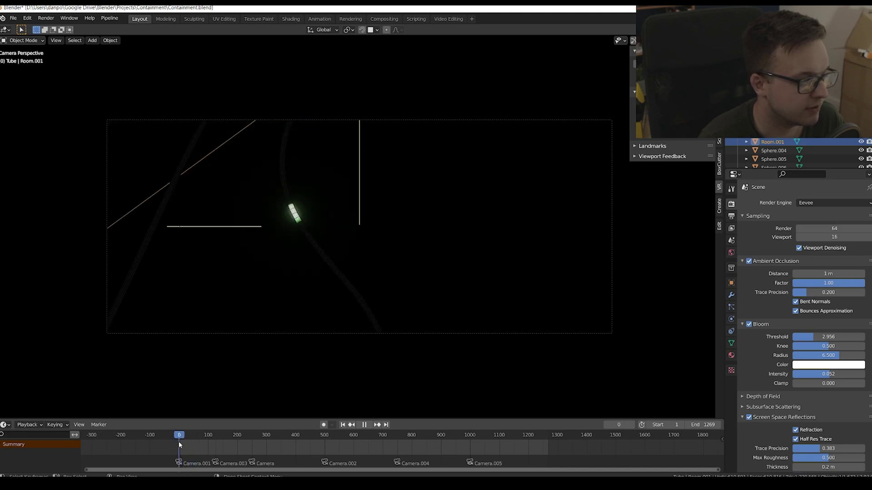
pyautogui.press('space')
pyautogui.press('space')
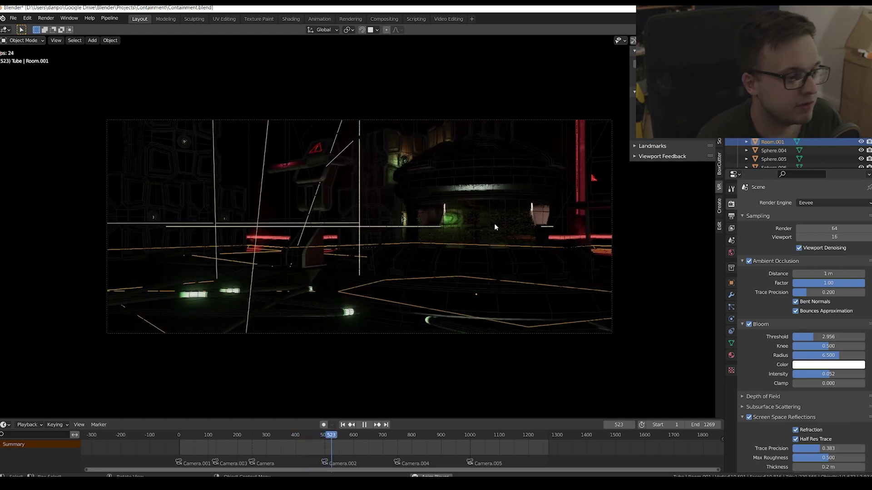
# Step: Set the output frame rate to 60 fps and play the animation from the start
pyautogui.press('space')
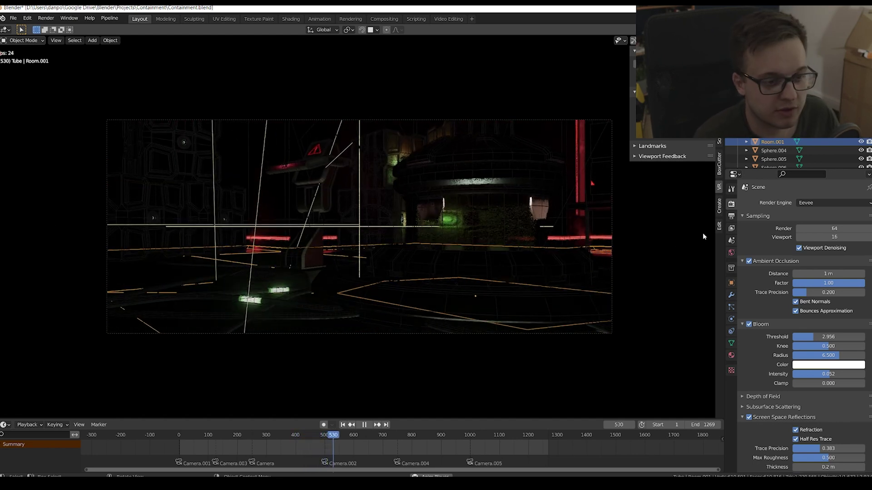
pyautogui.click(731, 216)
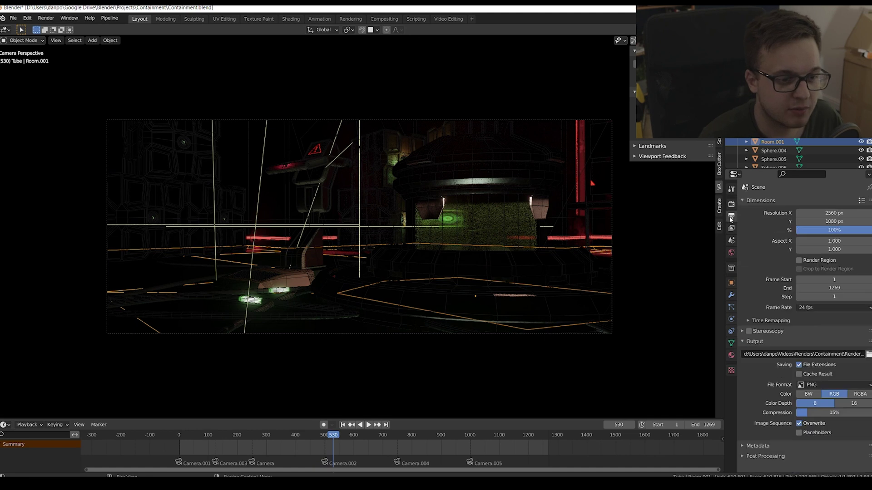
pyautogui.click(831, 308)
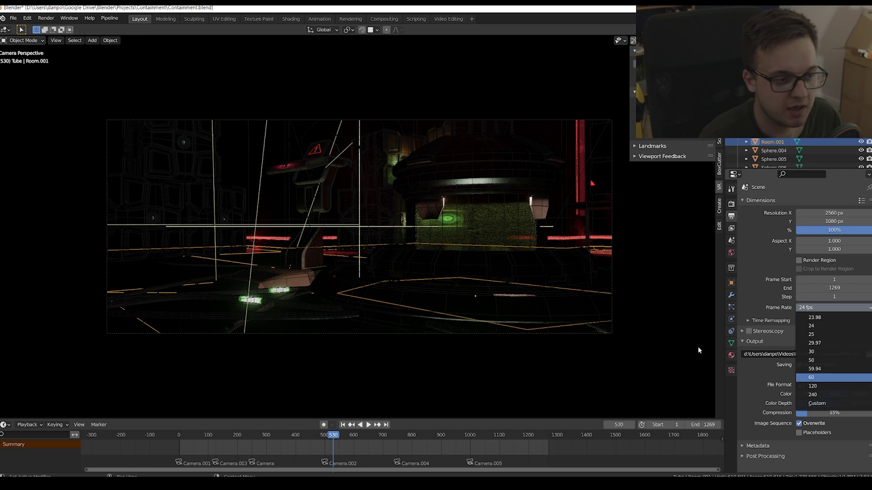
pyautogui.press('Return')
pyautogui.click(191, 435)
pyautogui.press('space')
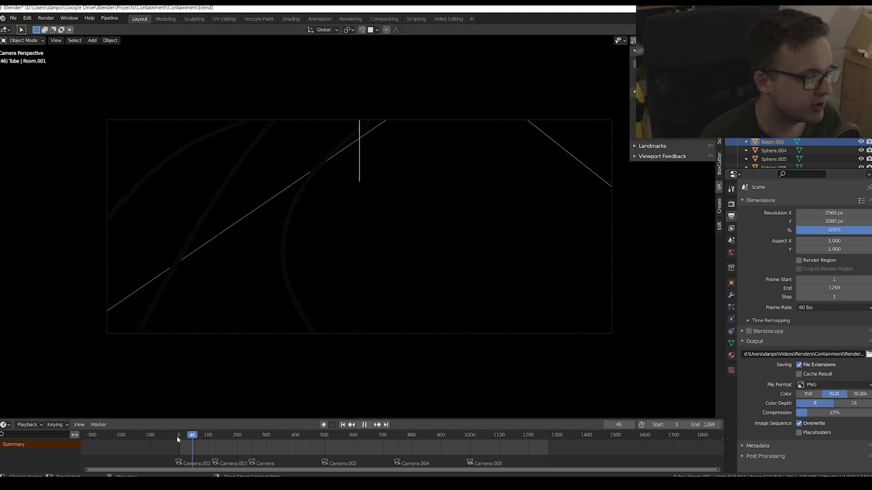
pyautogui.press('space')
pyautogui.click(179, 438)
pyautogui.press('space')
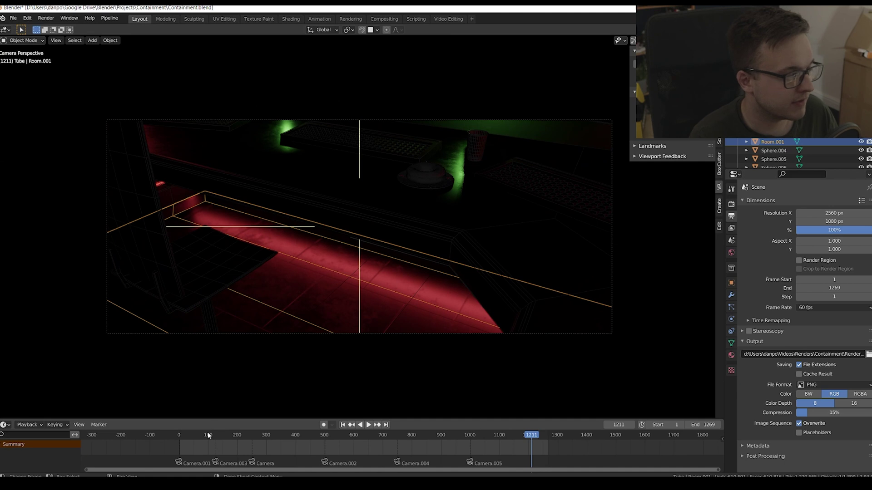
# Step: Play the animation at 30 fps, then restore the frame rate to 24 fps
pyautogui.moveTo(187, 434); pyautogui.dragTo(212, 435)
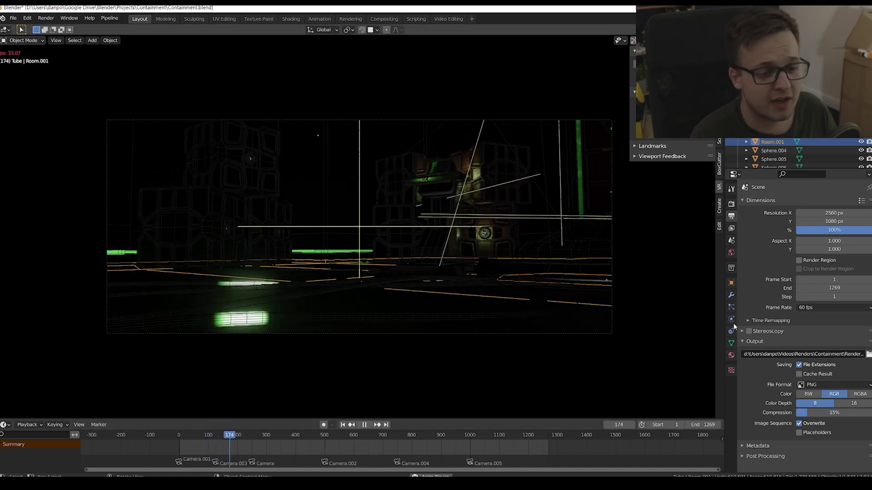
pyautogui.press('space')
pyautogui.click(837, 307)
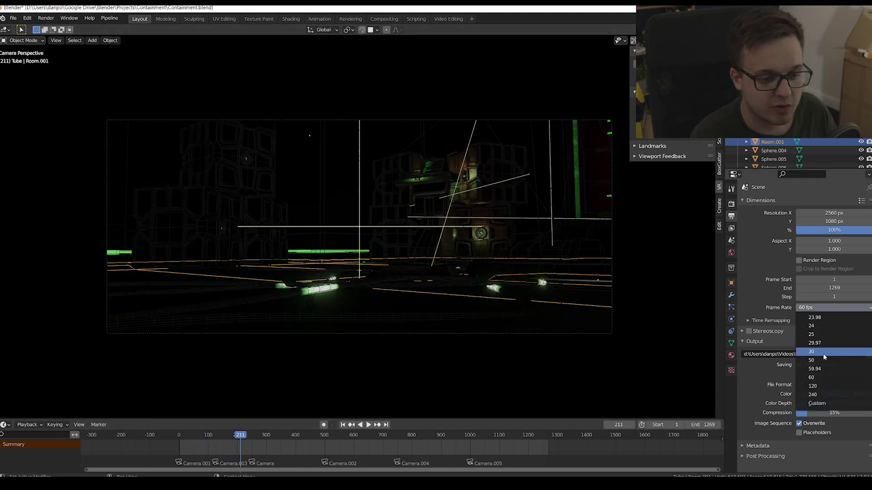
pyautogui.click(823, 352)
pyautogui.press('space')
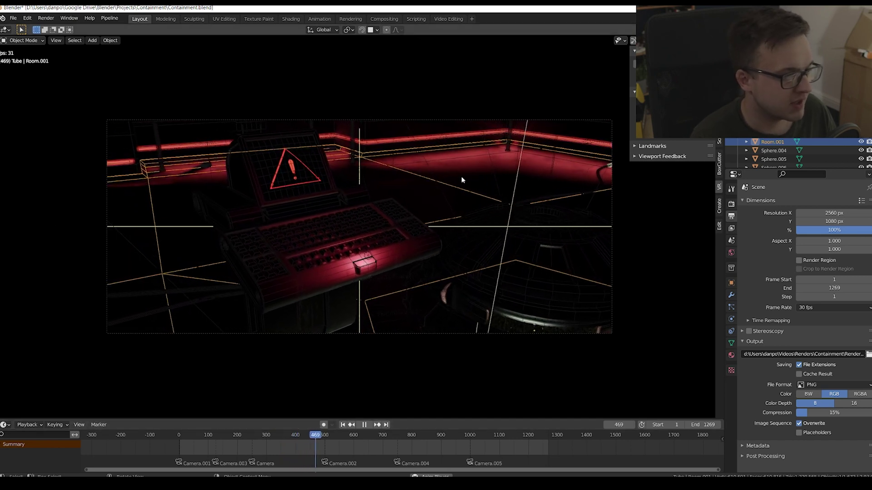
pyautogui.click(817, 307)
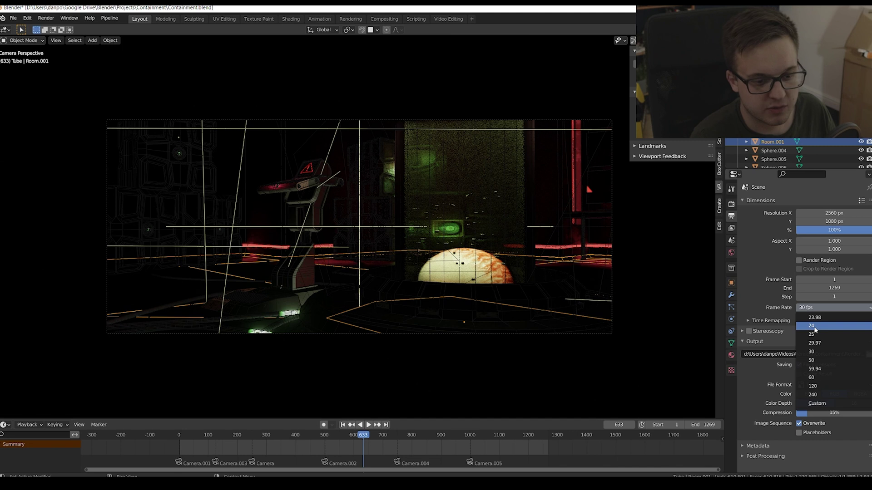
pyautogui.click(811, 326)
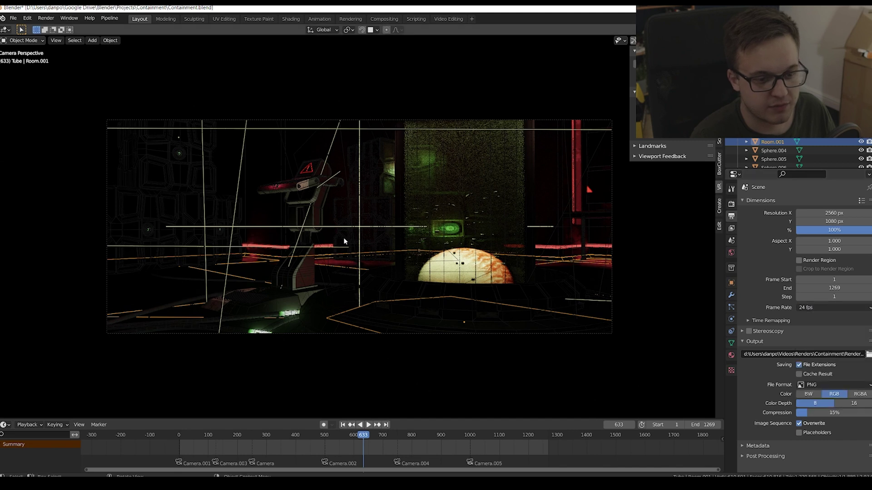
# Step: Switch to Cycles with 64 render samples and start a still render of frame 633
pyautogui.click(732, 204)
pyautogui.click(822, 202)
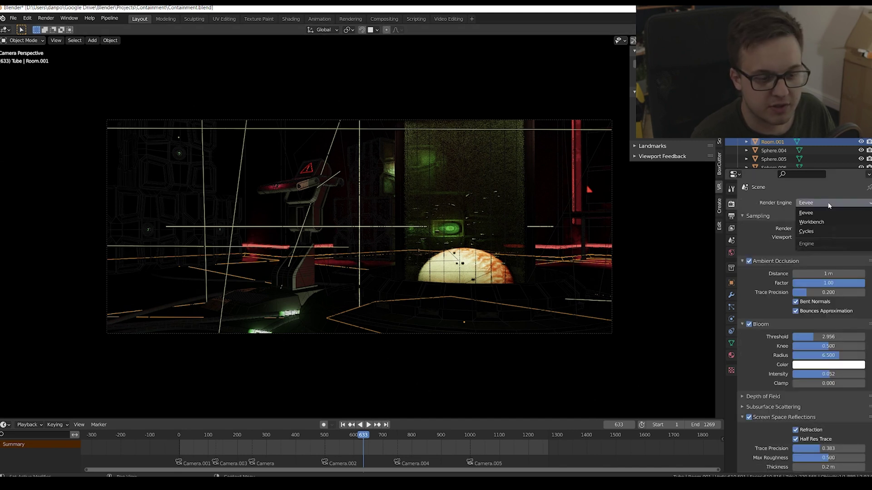
pyautogui.click(818, 226)
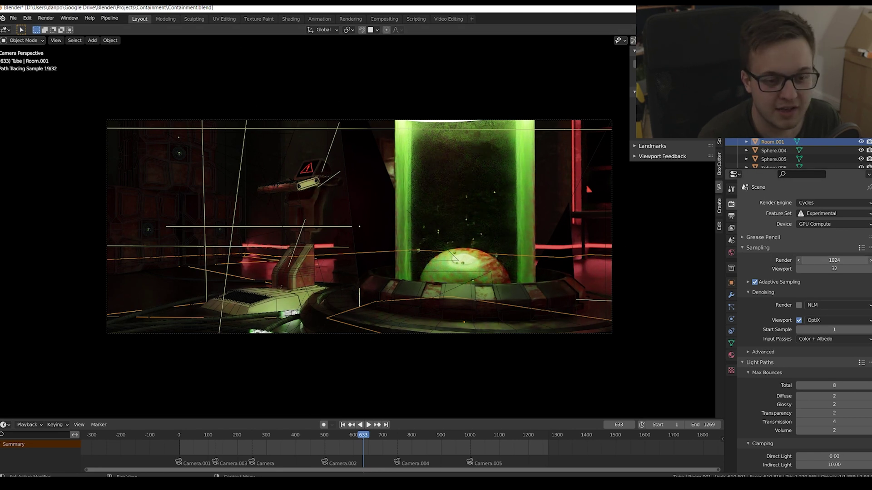
pyautogui.click(827, 262)
pyautogui.press('Return')
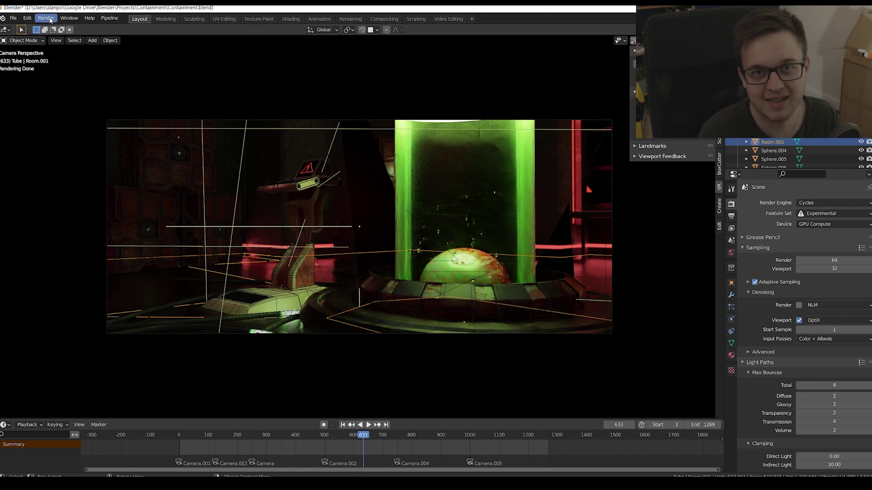
pyautogui.click(46, 18)
pyautogui.click(51, 27)
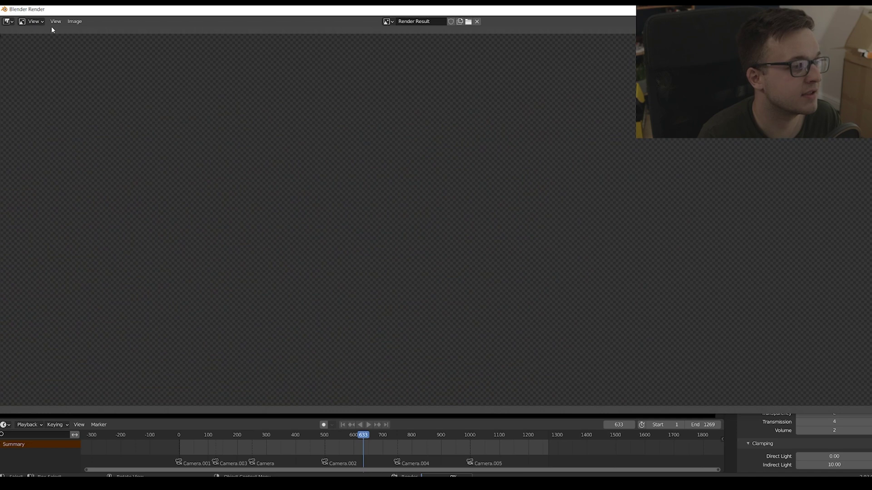